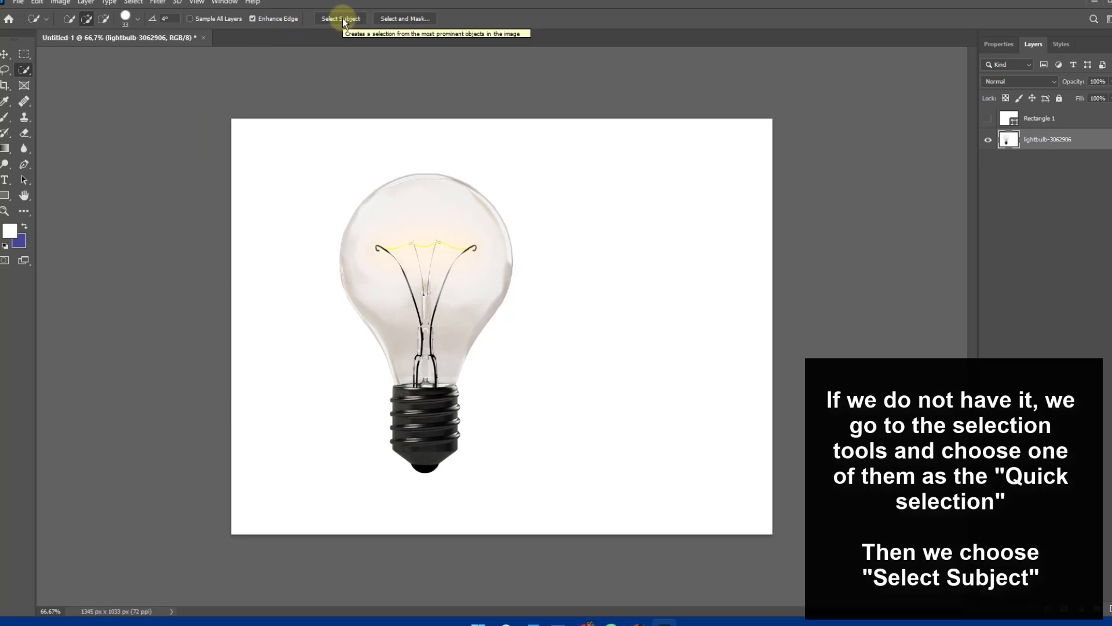
# - Select the light bulb with Select Subject and cut it out of the photo onto its own layer
pyautogui.click(342, 19)
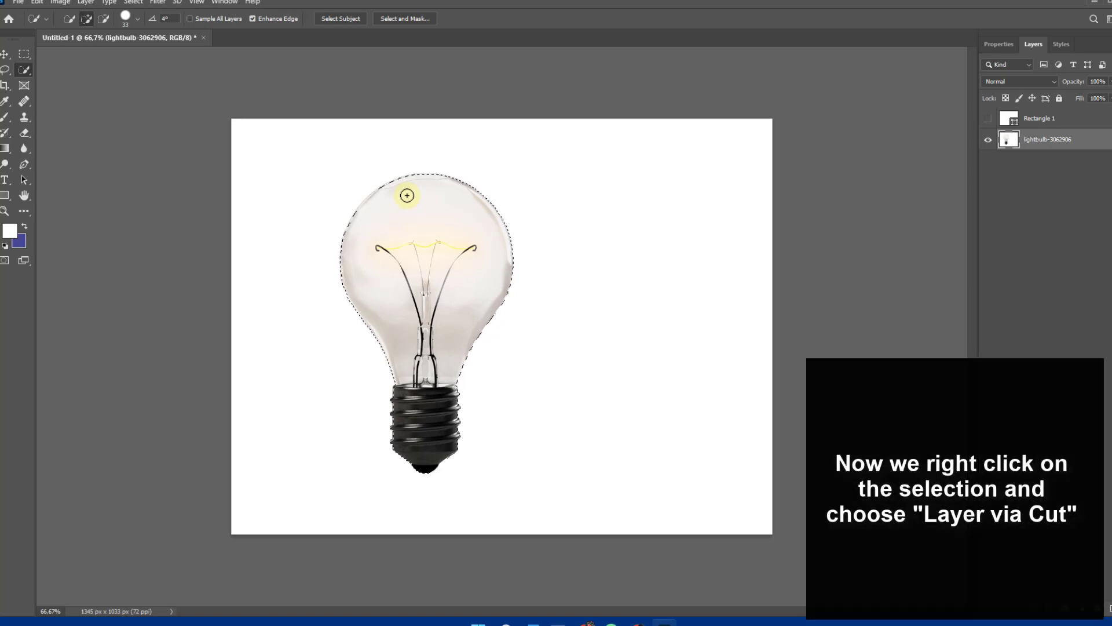
pyautogui.rightClick(408, 195)
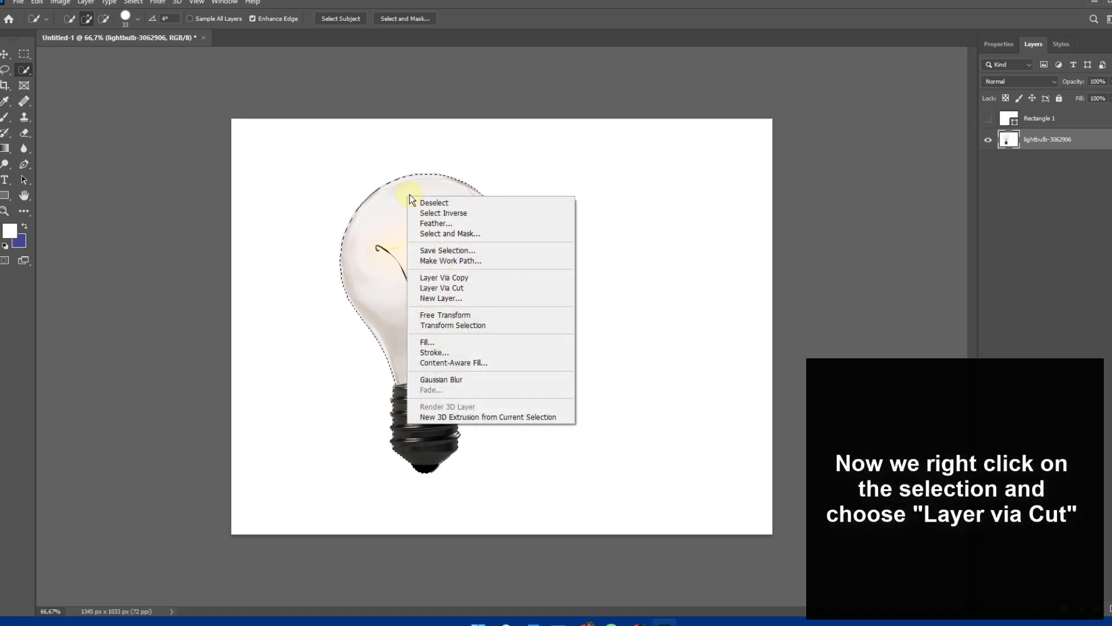
pyautogui.click(453, 289)
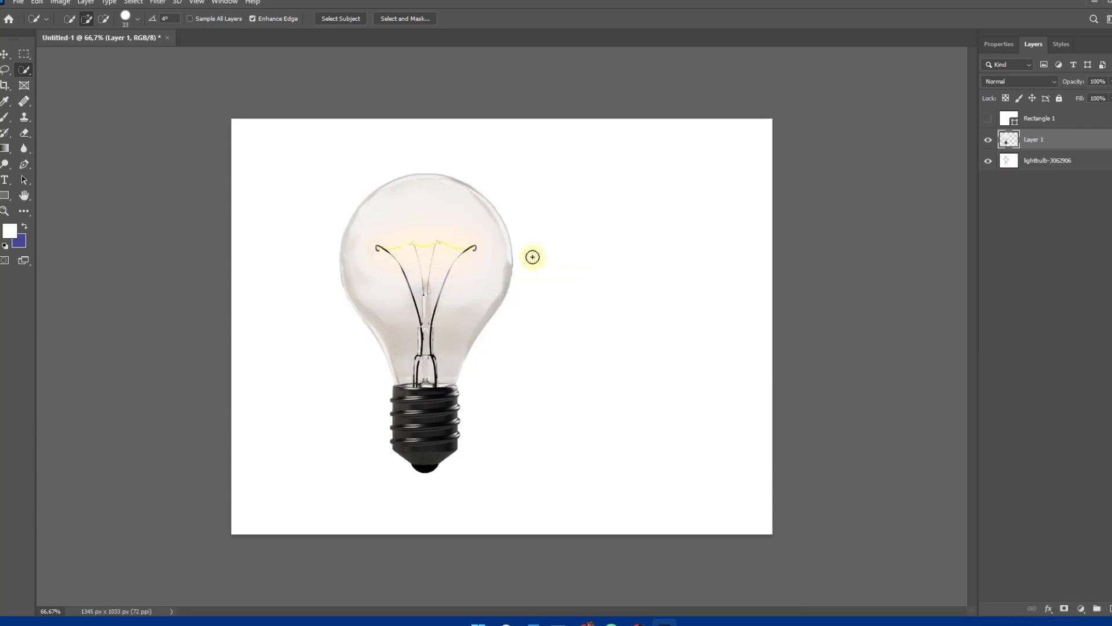
# - Hide the original lightbulb photo layer, move Rectangle 1 below the cut-out bulb layer and make it visible
pyautogui.click(988, 162)
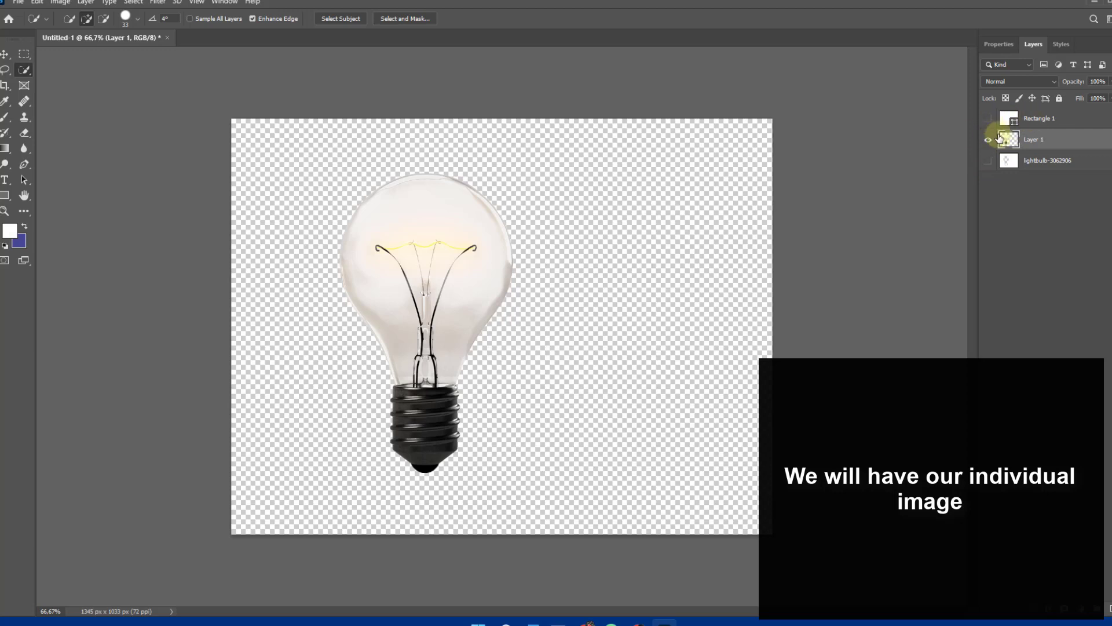
pyautogui.moveTo(1033, 116); pyautogui.dragTo(1034, 149)
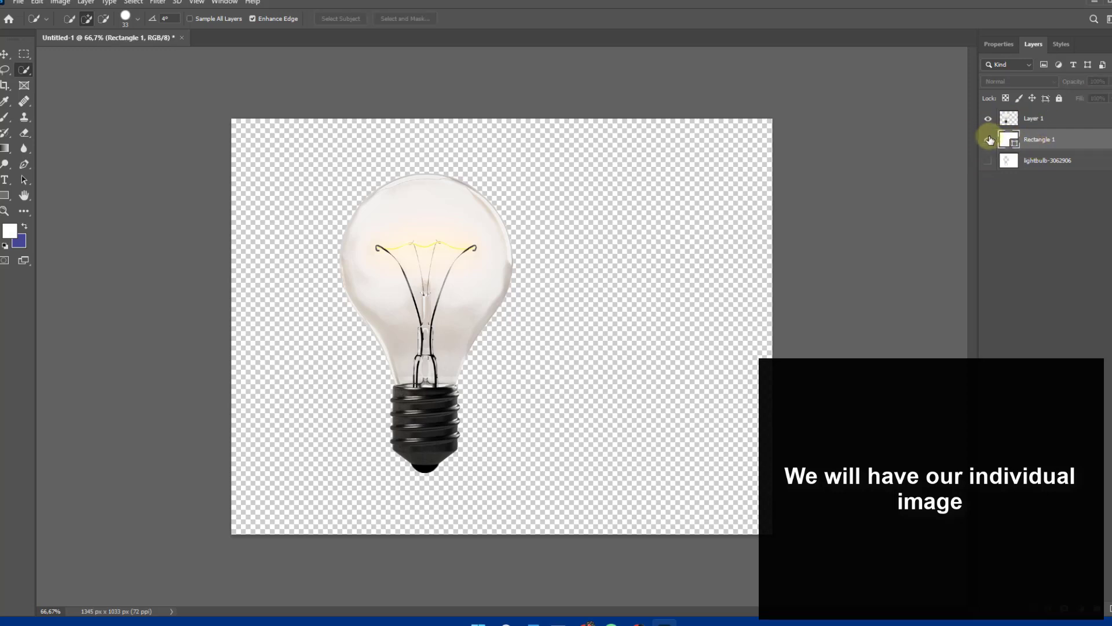
pyautogui.click(989, 139)
# - Duplicate the cut-out bulb layer, Layer 1, and make the lower of the two bulb layers active
pyautogui.click(1028, 119)
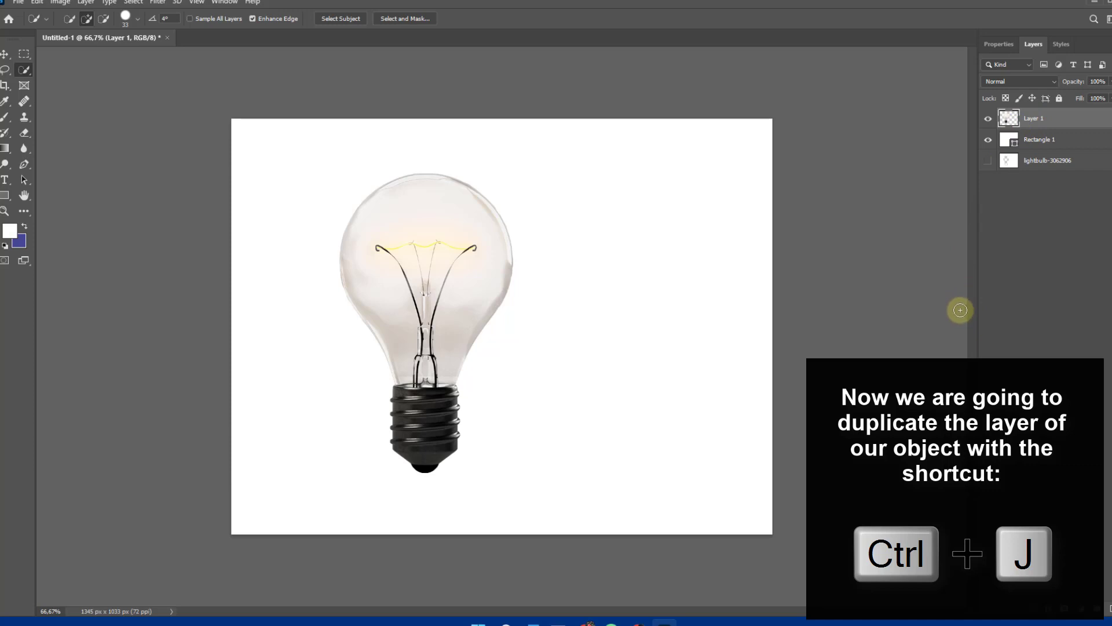
pyautogui.hotkey('ctrl', 'j')
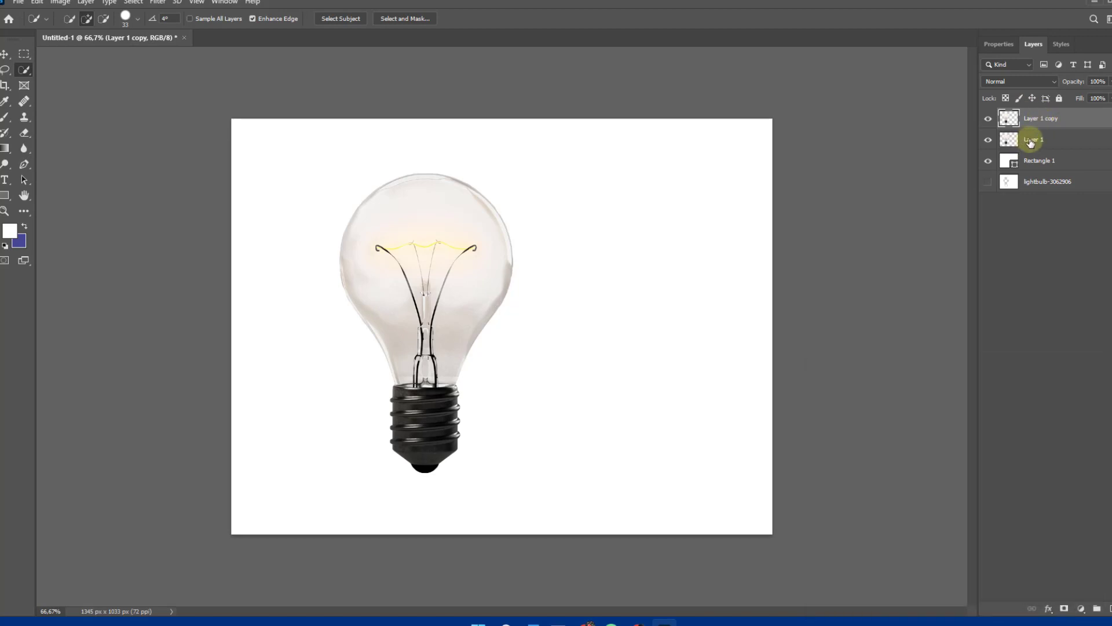
pyautogui.click(1031, 143)
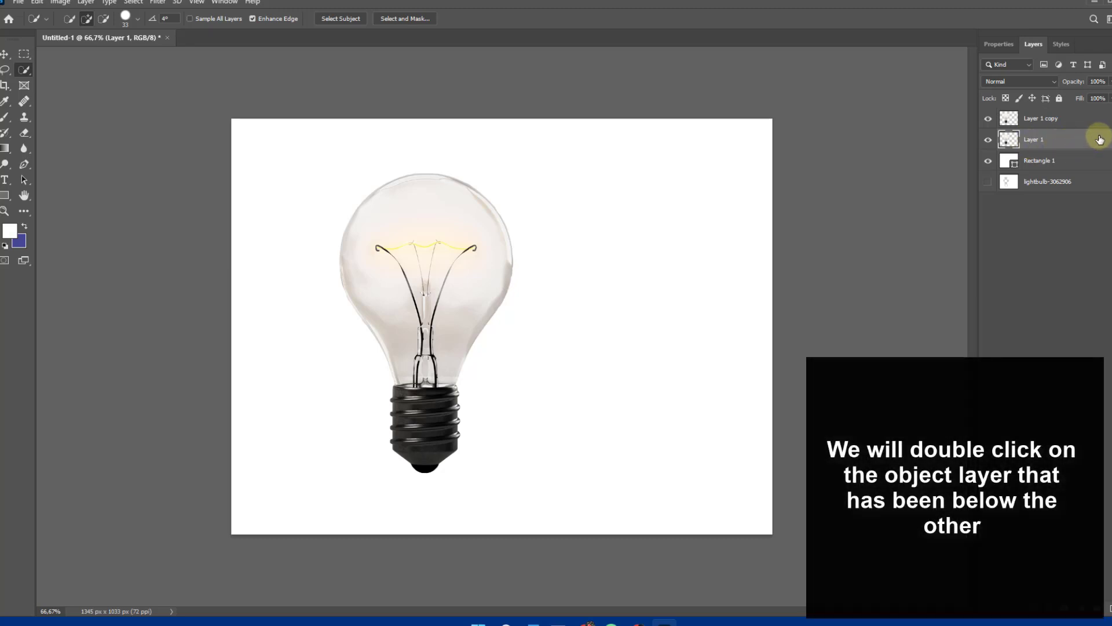
# - Apply a Color Overlay layer style to Layer 1 in black (000000) with Normal blending at 100% opacity
pyautogui.doubleClick(1099, 140)
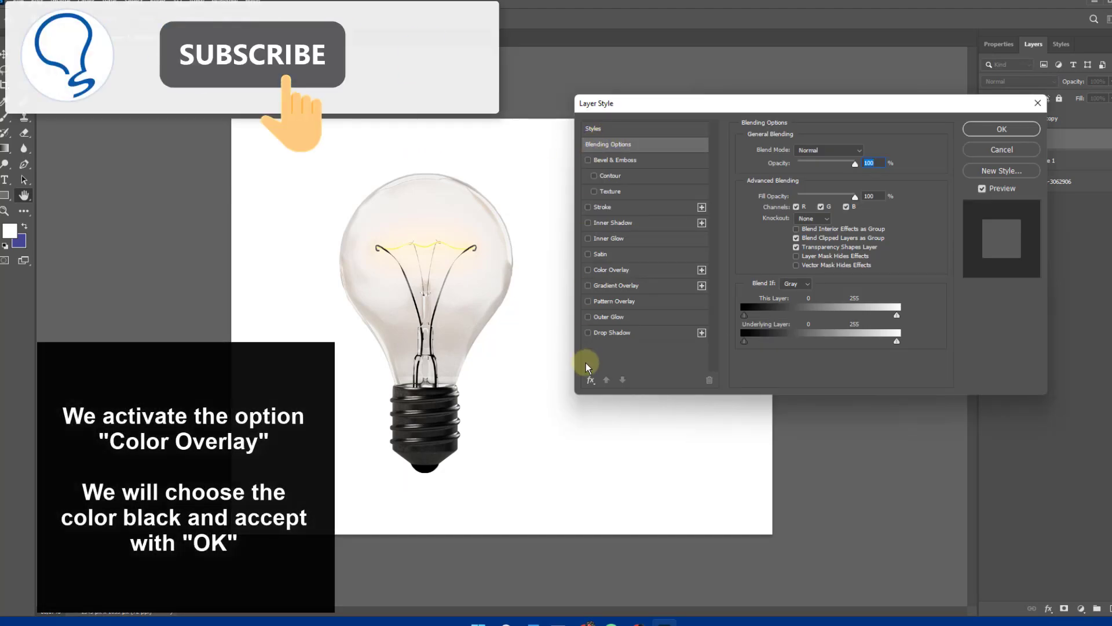
pyautogui.click(591, 378)
pyautogui.click(613, 336)
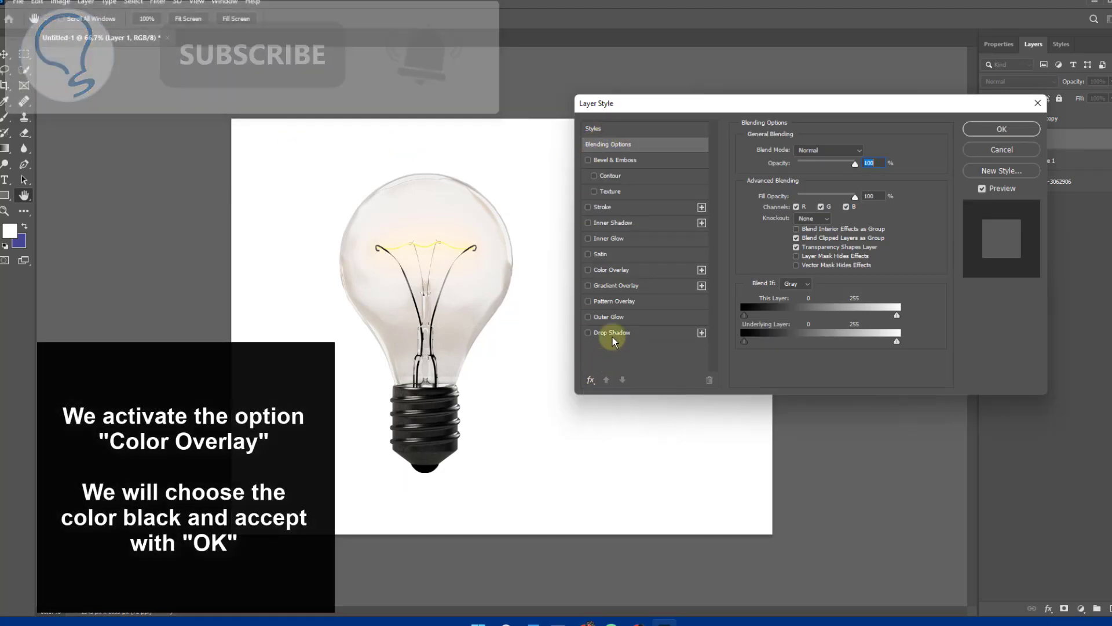
pyautogui.click(588, 270)
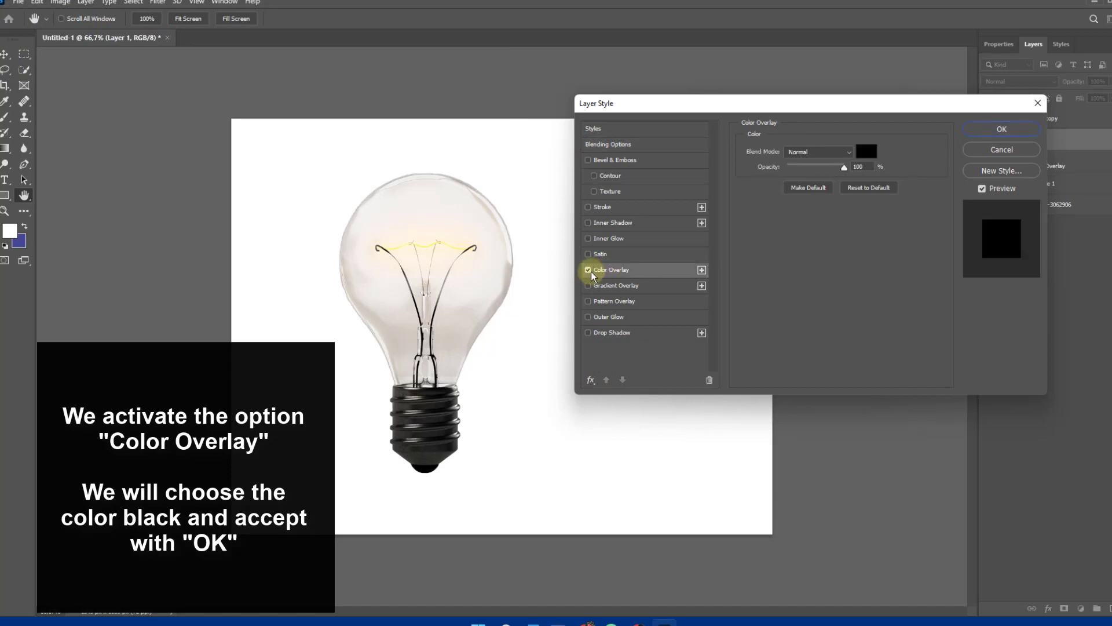
pyautogui.click(867, 151)
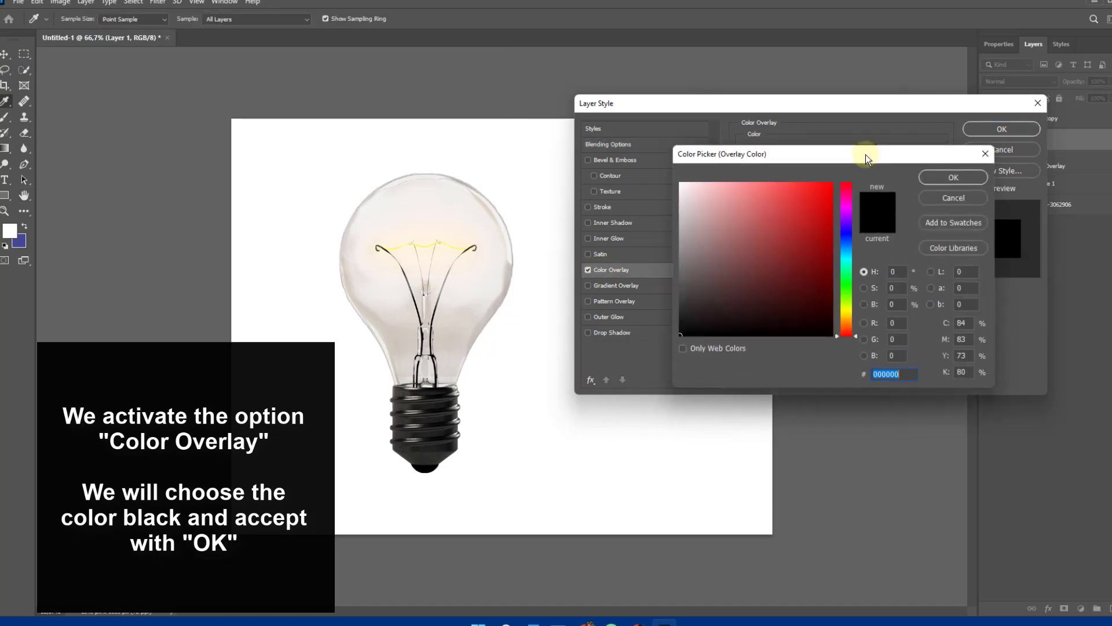
pyautogui.click(926, 177)
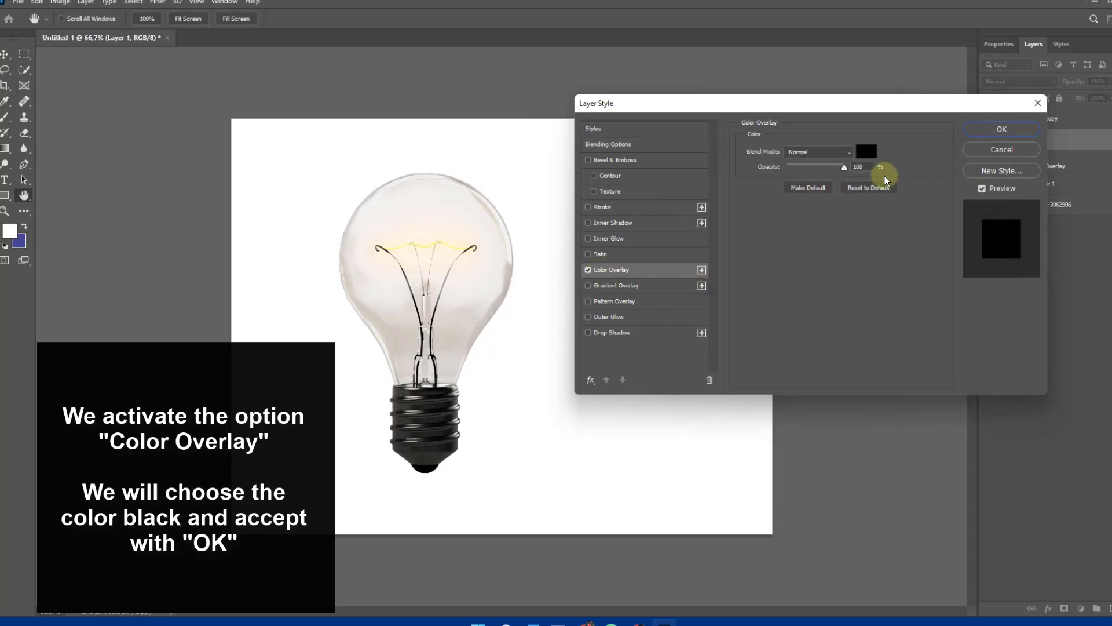
pyautogui.click(989, 131)
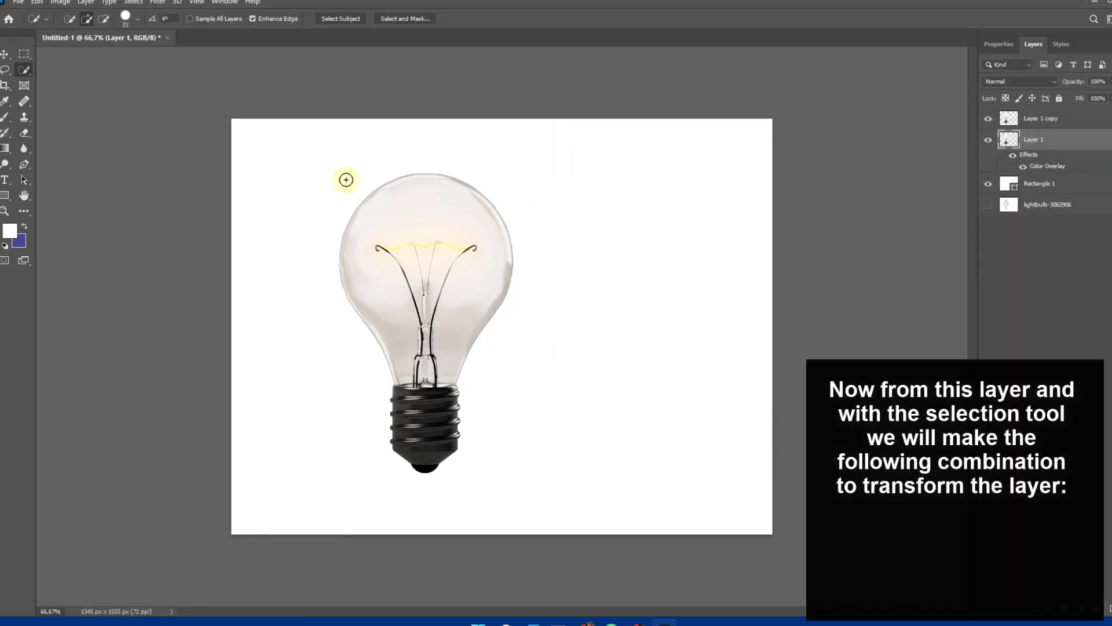
# - Free-transform Layer 1 into a flat shadow extending right from the bulb's base, about 19% high and skewed about -71° horizontally
pyautogui.click(4, 54)
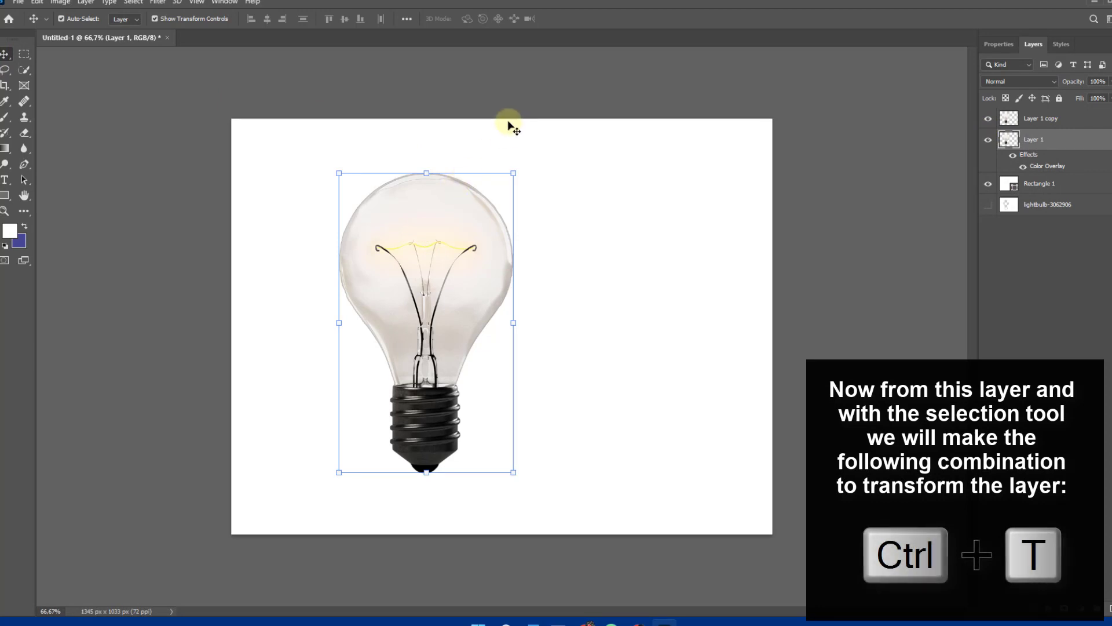
pyautogui.press('ctrl')
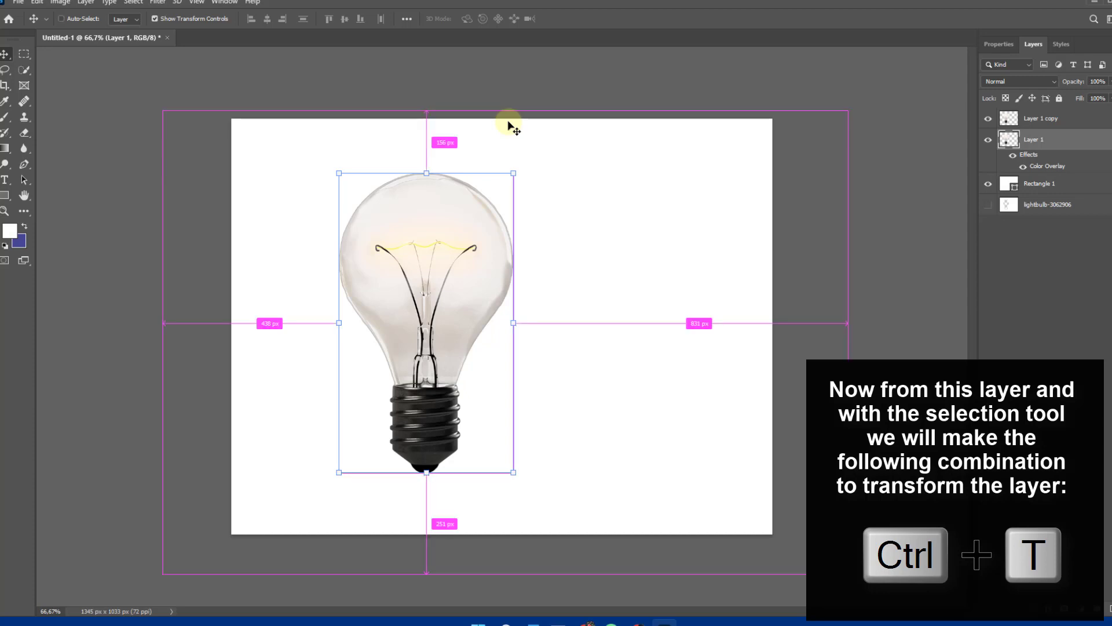
pyautogui.hotkey('ctrl', 't')
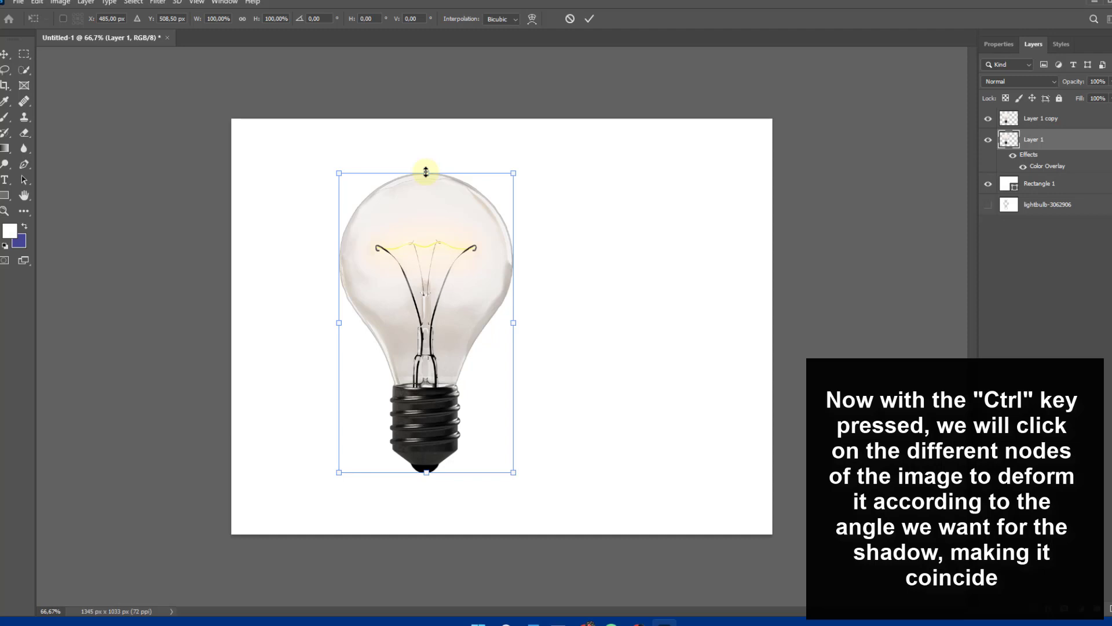
pyautogui.moveTo(427, 175); pyautogui.dragTo(594, 413)
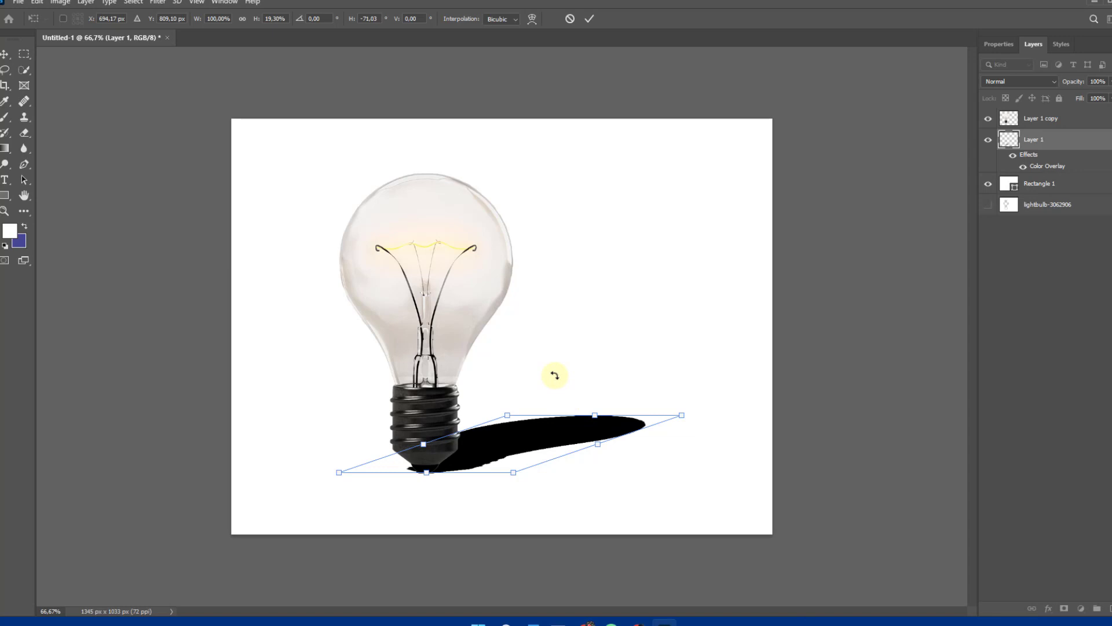
pyautogui.press('Return')
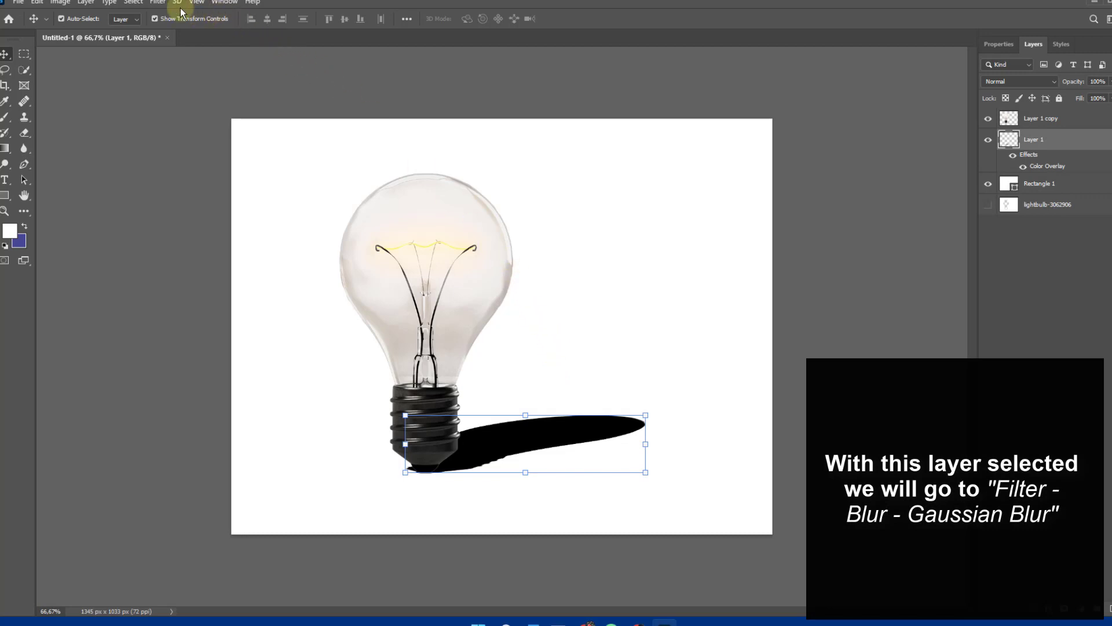
# - Soften the shadow layer with a Gaussian Blur of 4.7 pixels radius
pyautogui.click(159, 2)
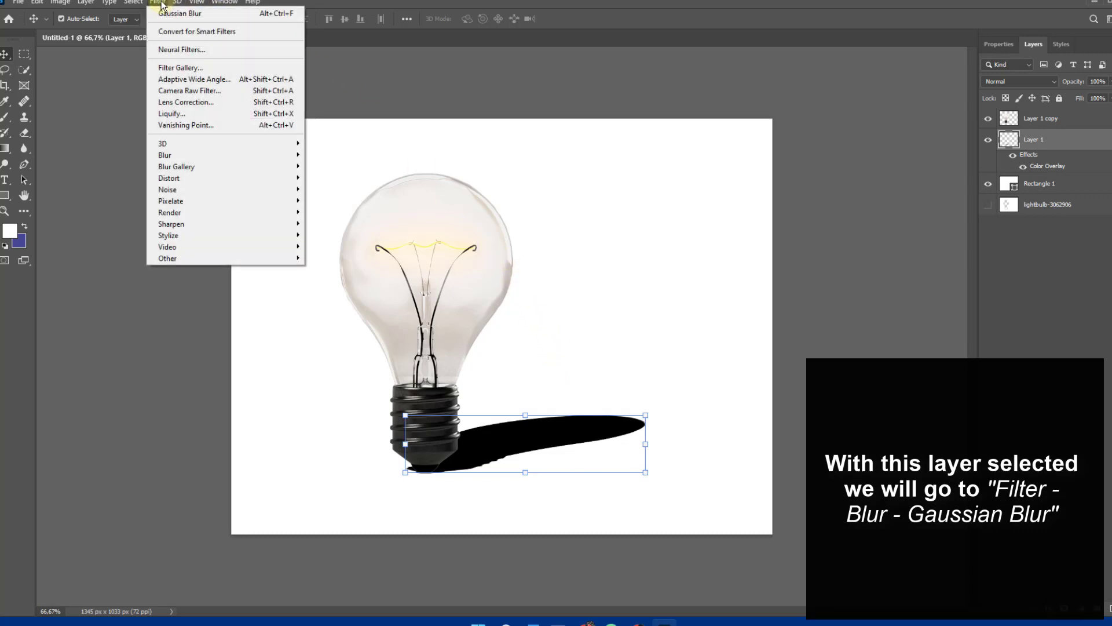
pyautogui.moveTo(204, 168)
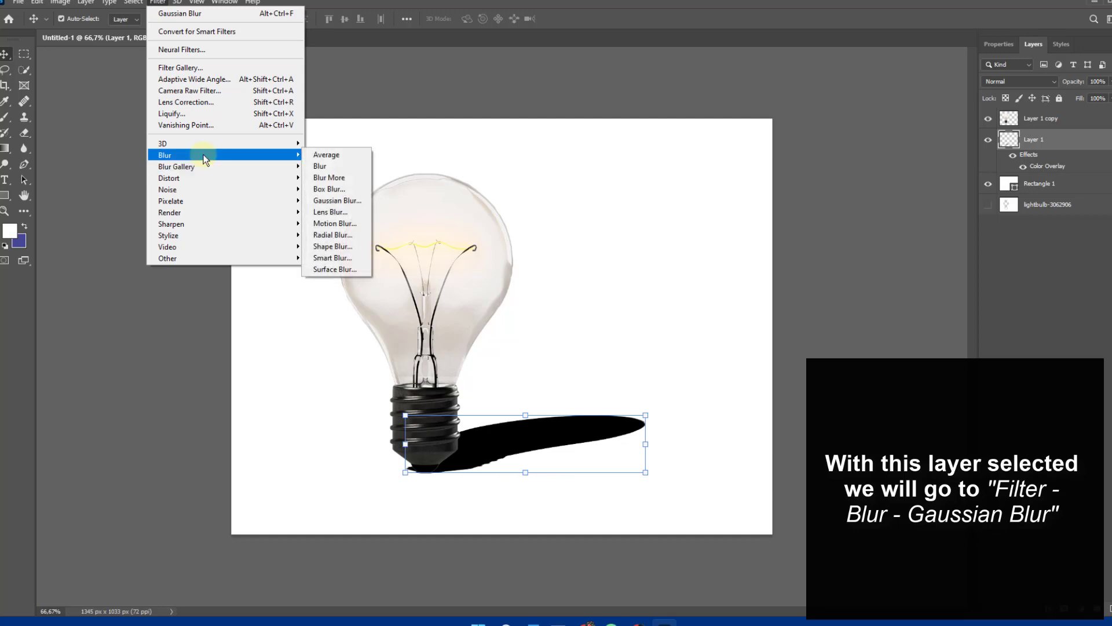
pyautogui.click(328, 204)
pyautogui.moveTo(359, 117); pyautogui.dragTo(694, 109)
pyautogui.moveTo(663, 289); pyautogui.dragTo(659, 290)
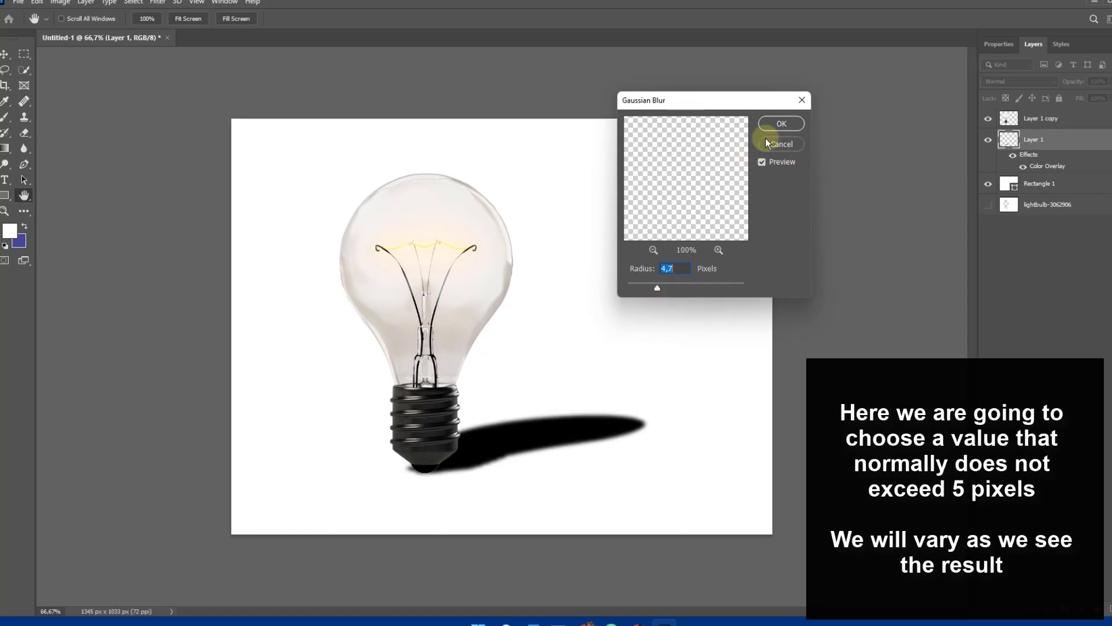
pyautogui.click(777, 124)
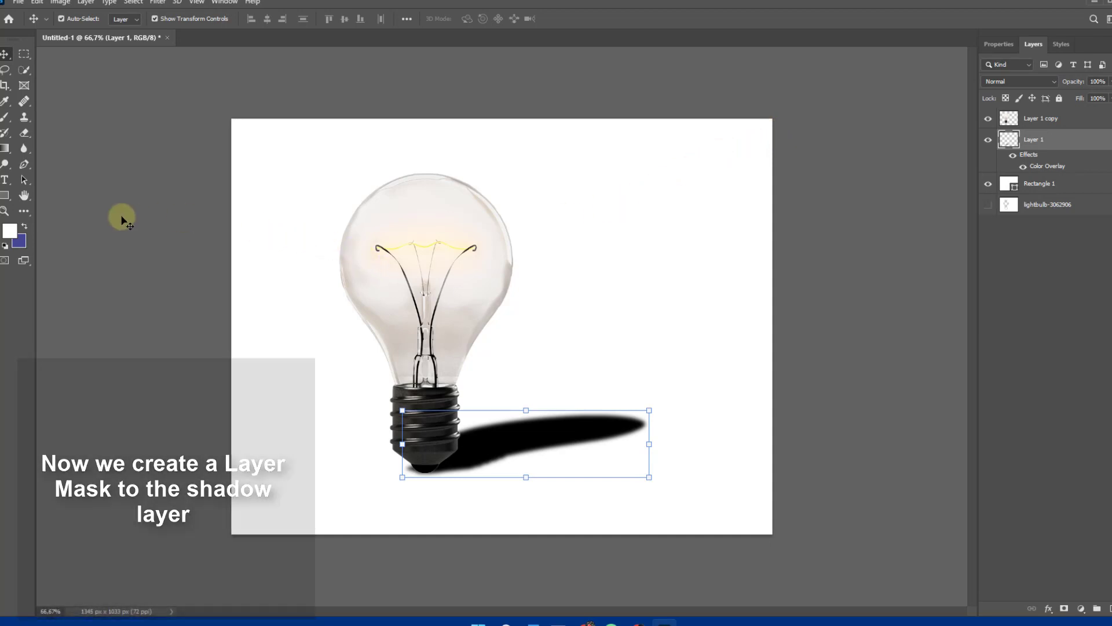
# - Try a white-to-black gradient from the bulb's base past the shadow's tip directly on Layer 1, and undo it
pyautogui.click(6, 152)
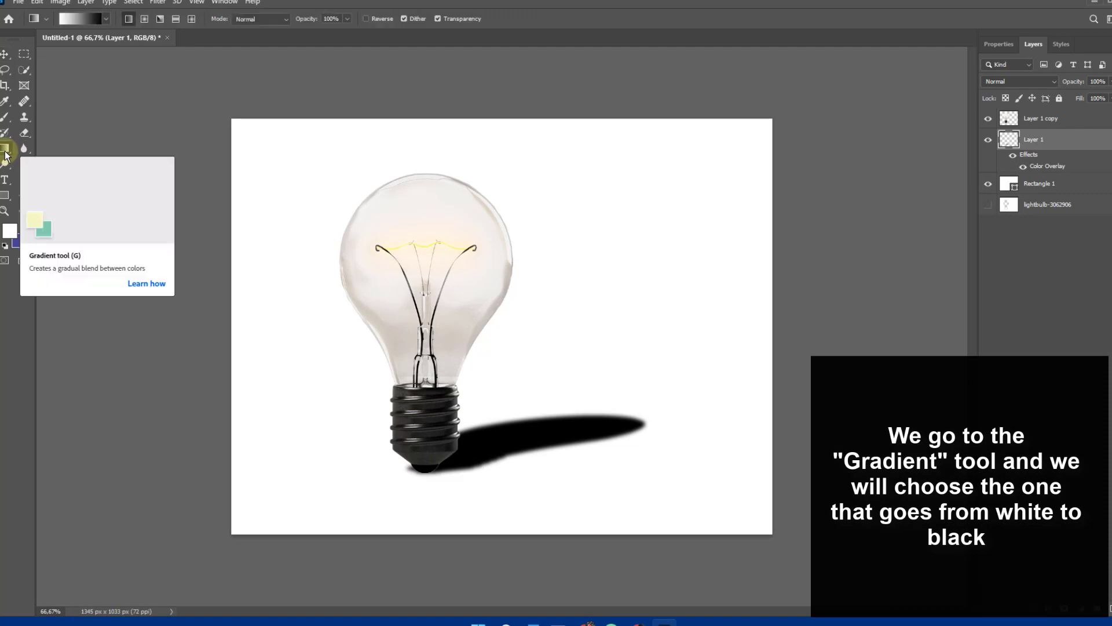
pyautogui.click(105, 19)
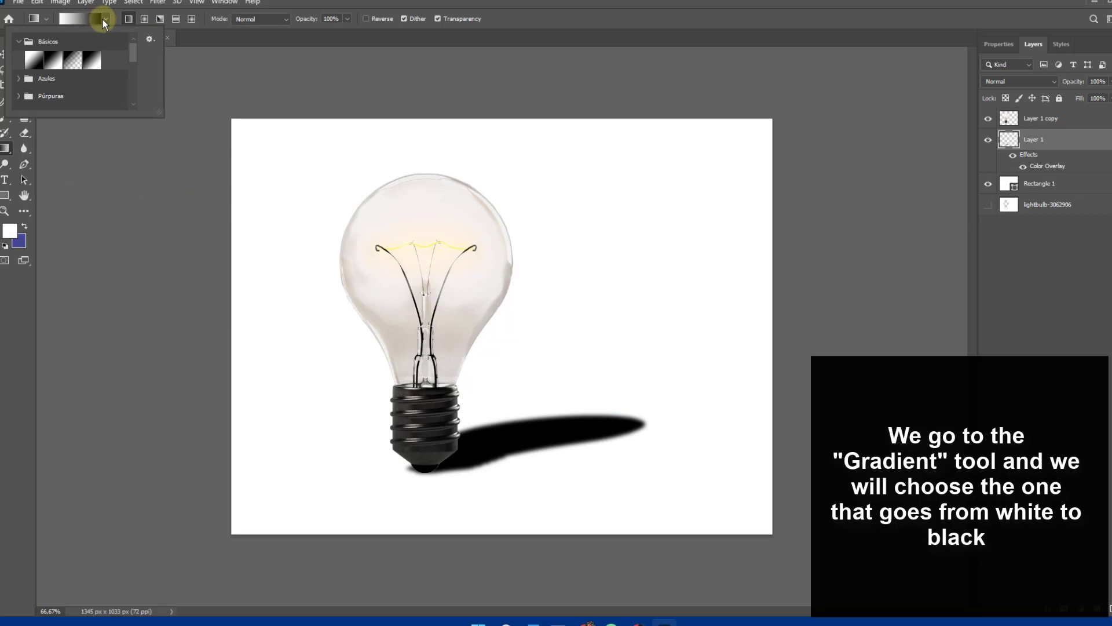
pyautogui.click(106, 18)
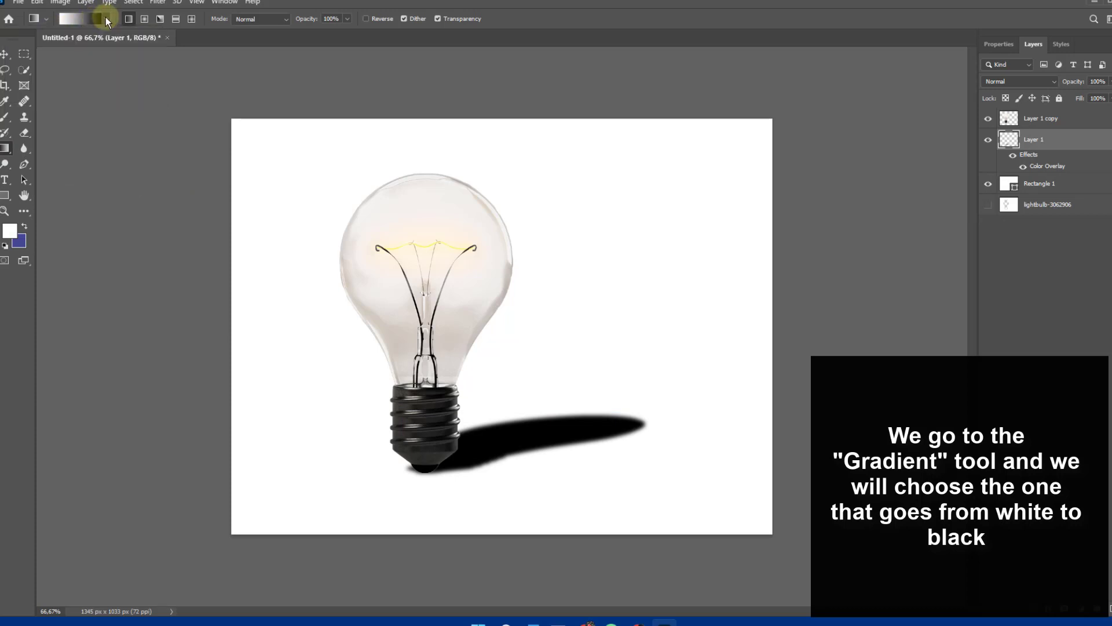
pyautogui.press('i')
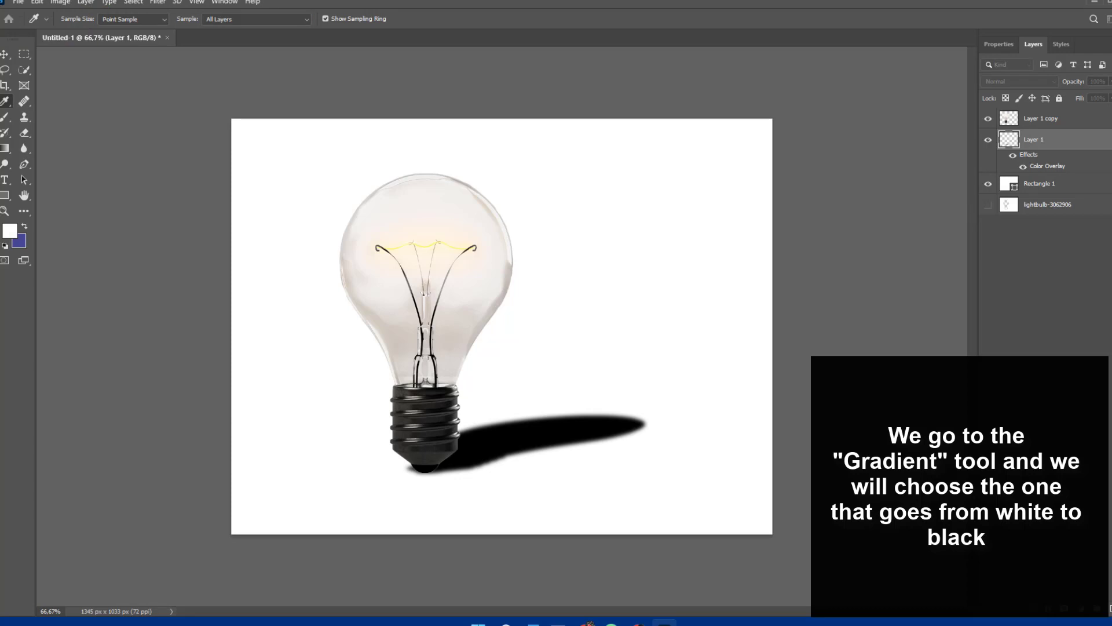
pyautogui.moveTo(319, 85); pyautogui.dragTo(407, 70)
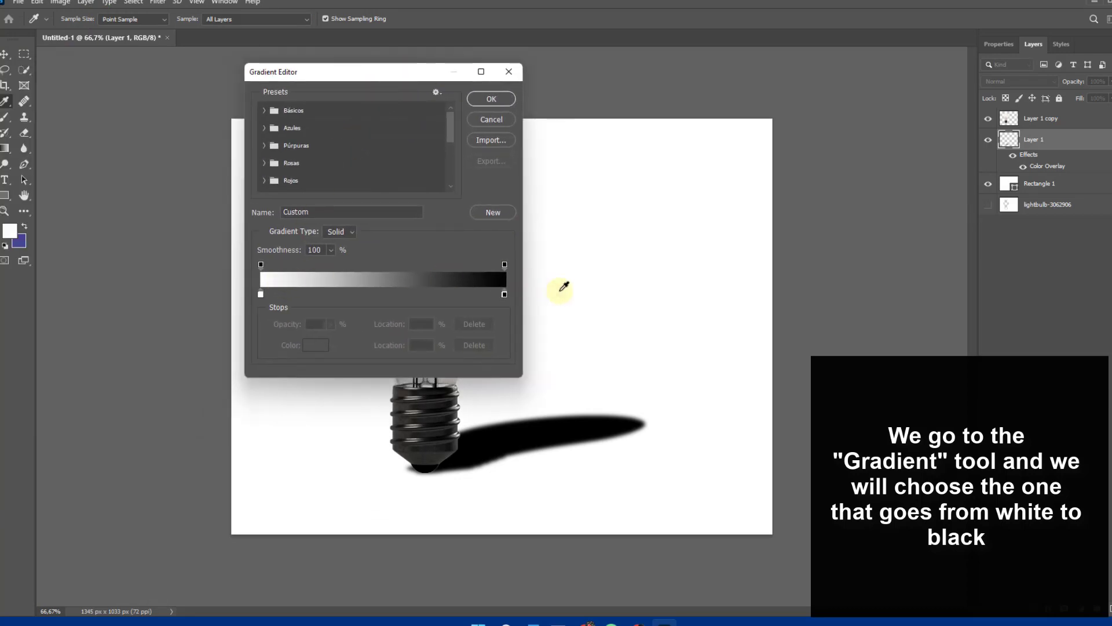
pyautogui.click(491, 99)
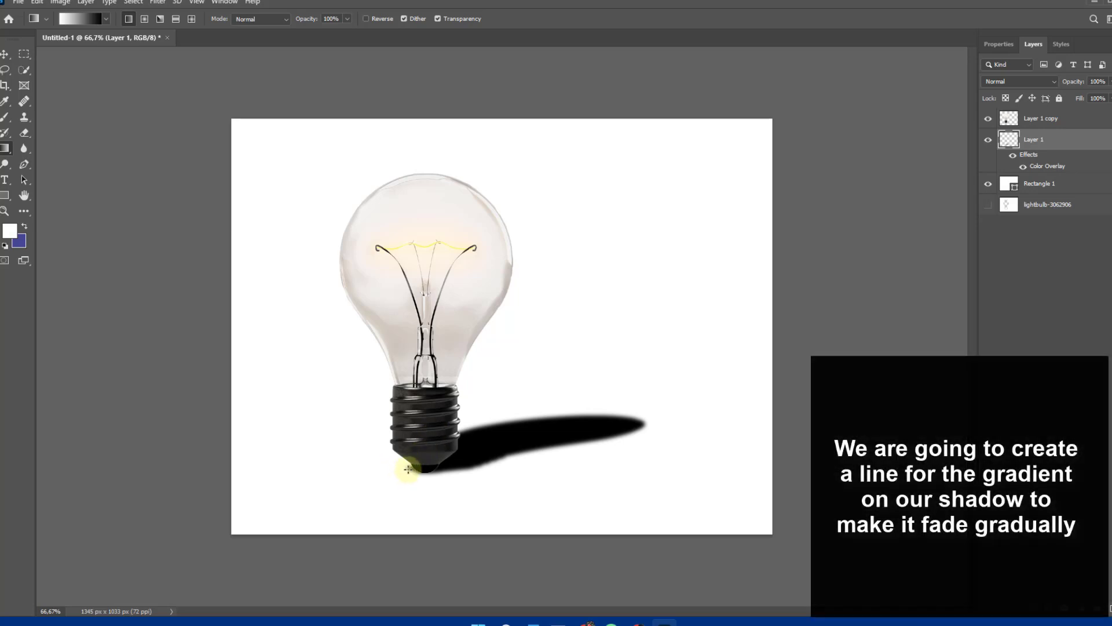
pyautogui.moveTo(406, 469); pyautogui.dragTo(766, 370)
pyautogui.hotkey('ctrl', 'z')
# - Add a layer mask to the shadow layer and draw a white-to-black linear gradient on it from the bulb's base past the shadow's tip
pyautogui.click(5, 54)
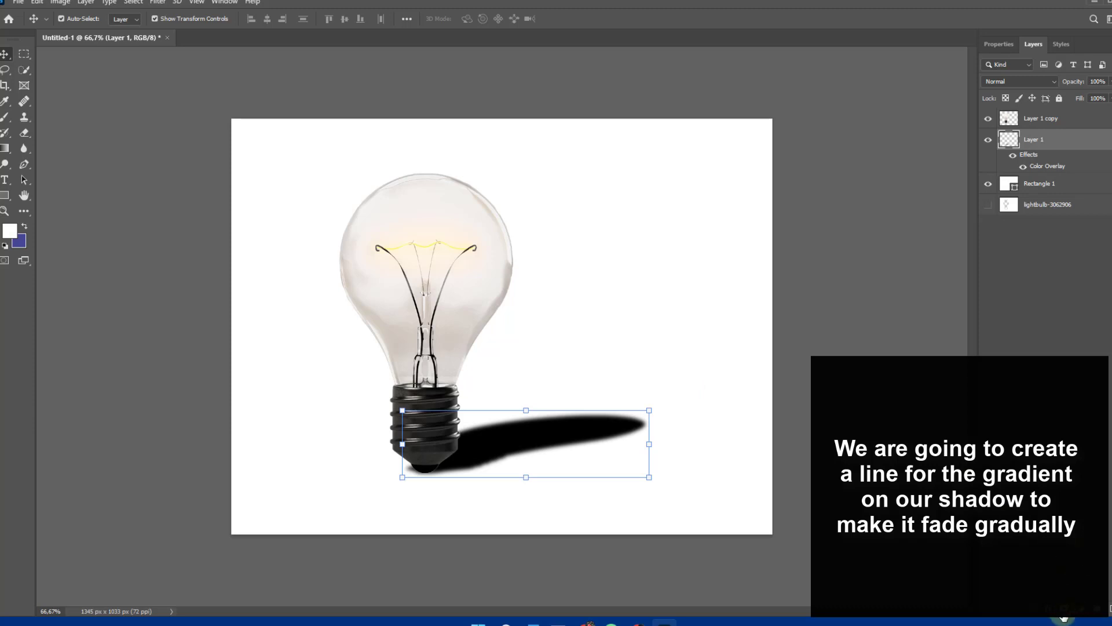
pyautogui.click(1064, 613)
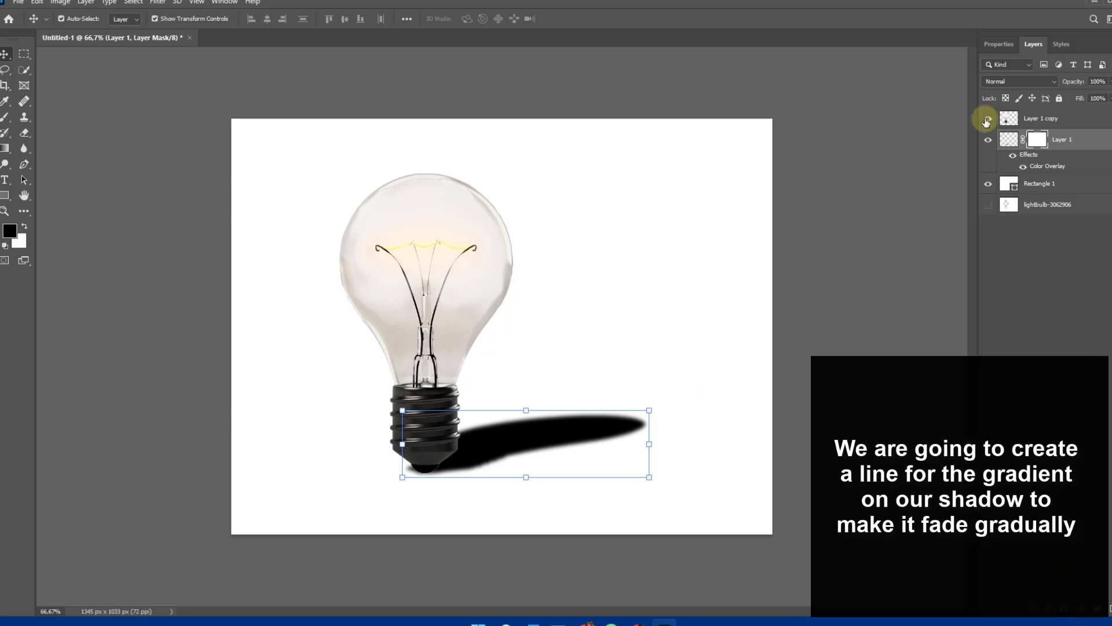
pyautogui.click(5, 153)
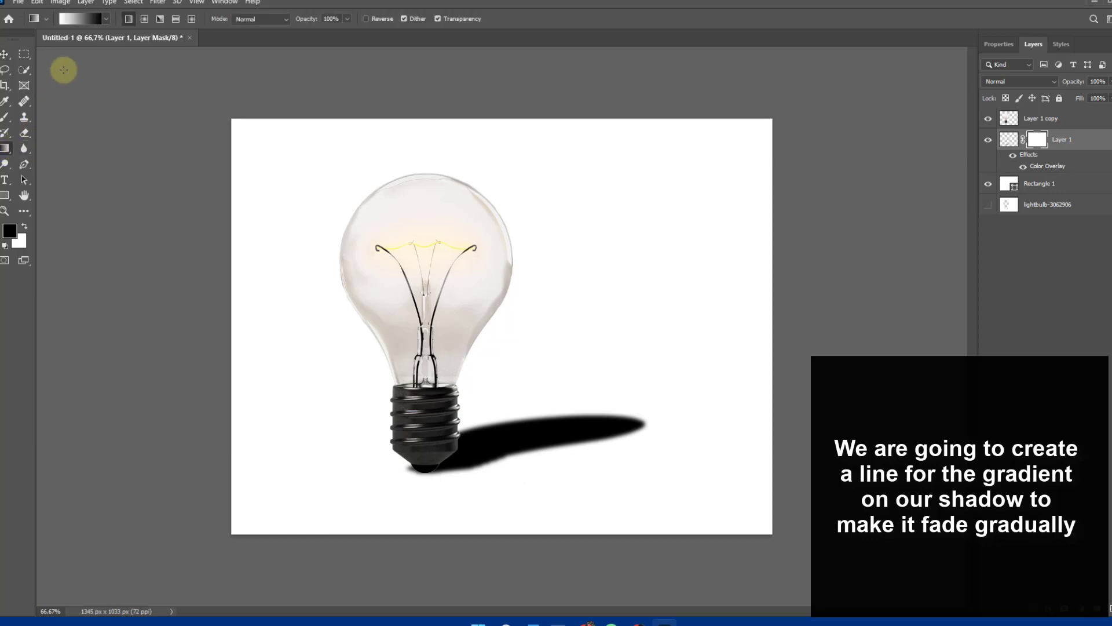
pyautogui.click(95, 20)
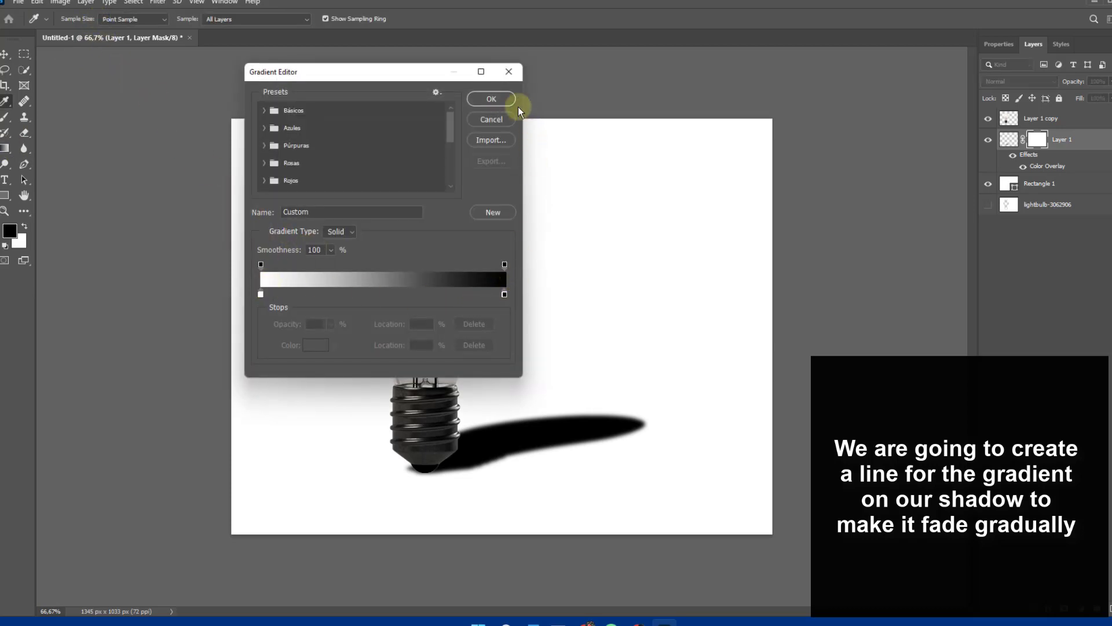
pyautogui.click(492, 99)
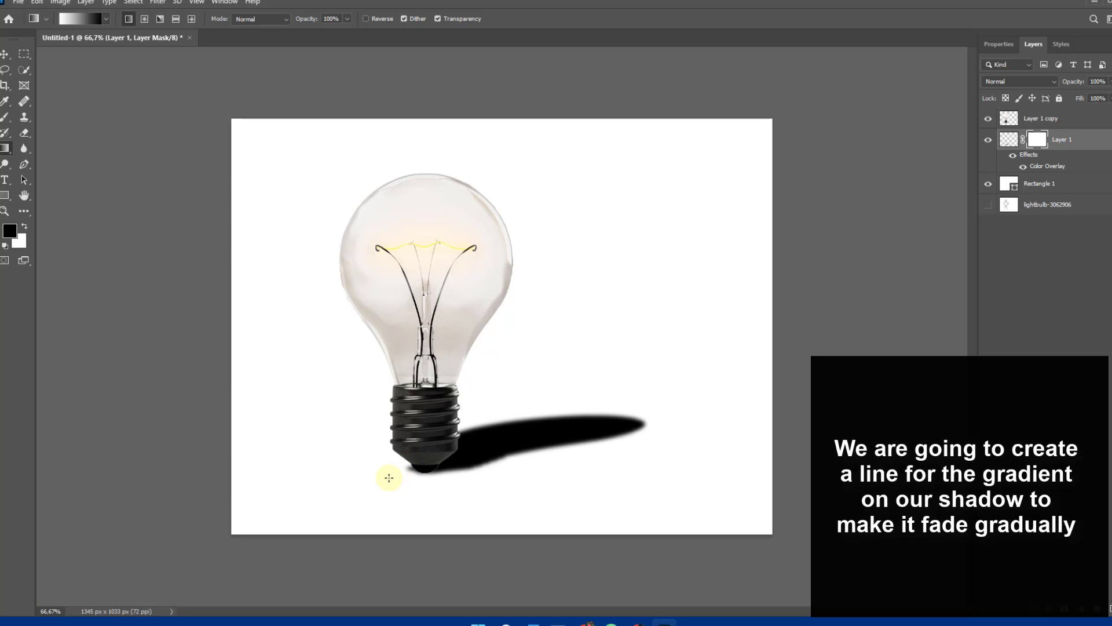
pyautogui.moveTo(407, 470); pyautogui.dragTo(765, 367)
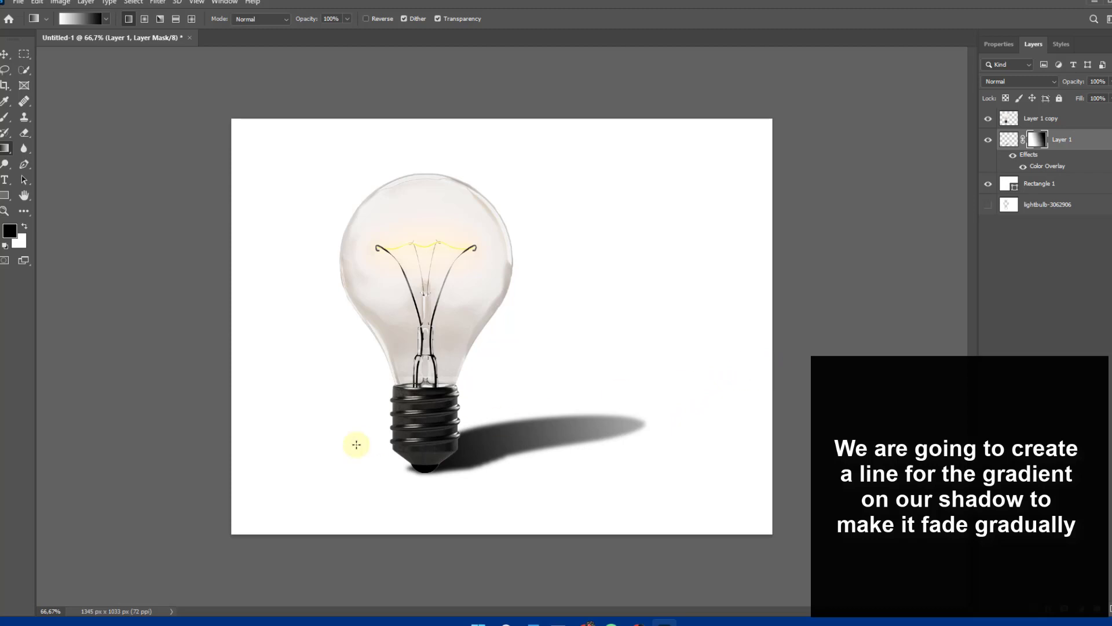
# - Redraw the white-to-black linear gradient on Layer 1's mask, running from the bulb's base up past the shadow's tip
pyautogui.hotkey('ctrl', 'z')
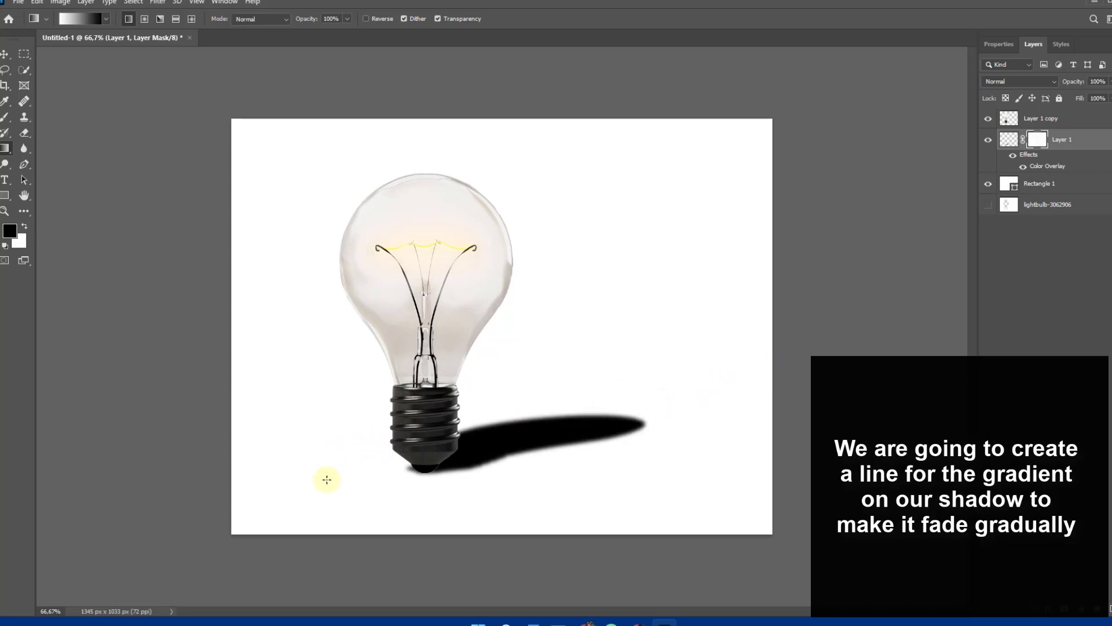
pyautogui.moveTo(276, 497); pyautogui.dragTo(782, 360)
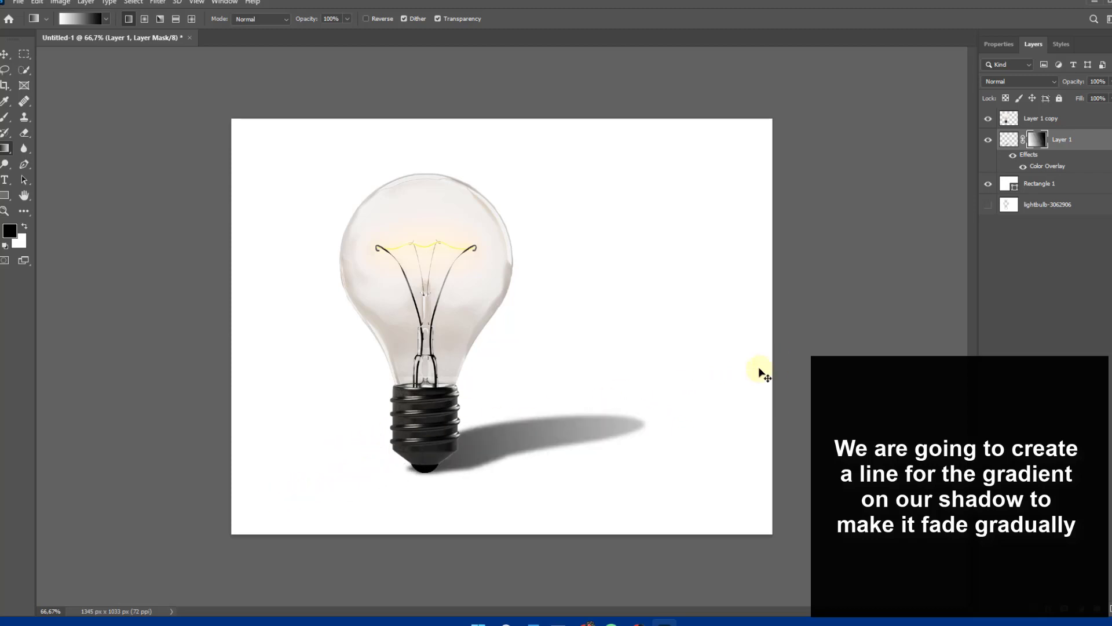
pyautogui.hotkey('ctrl', 'z')
pyautogui.moveTo(418, 468); pyautogui.dragTo(760, 353)
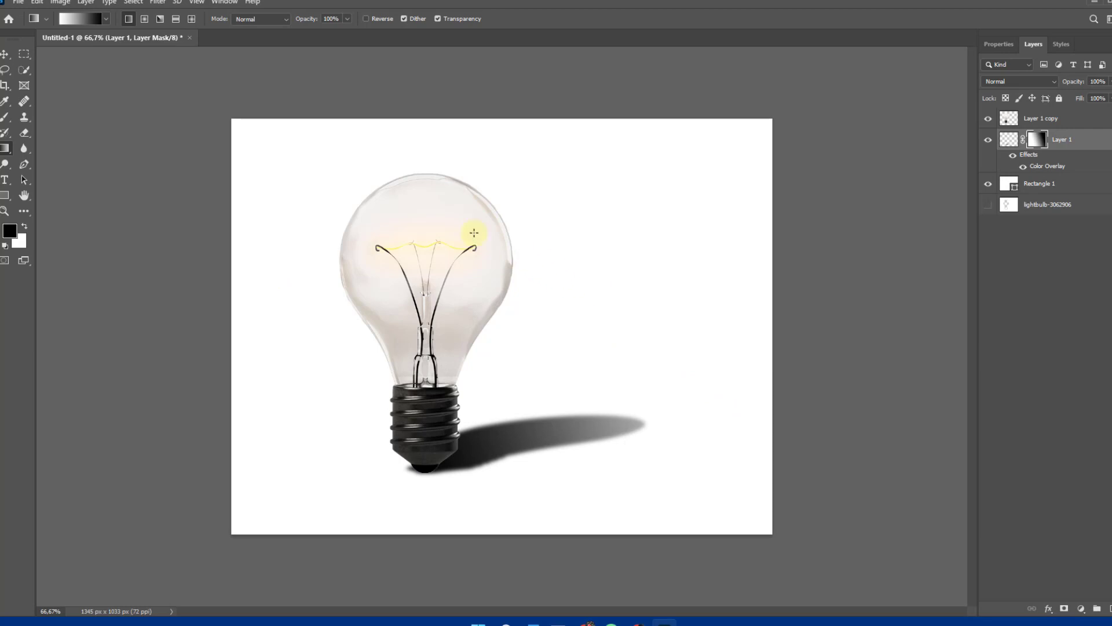
# - Move the shadow slightly to the right against the bulb's base and transform it into a taller shape rising toward its far end
pyautogui.click(6, 55)
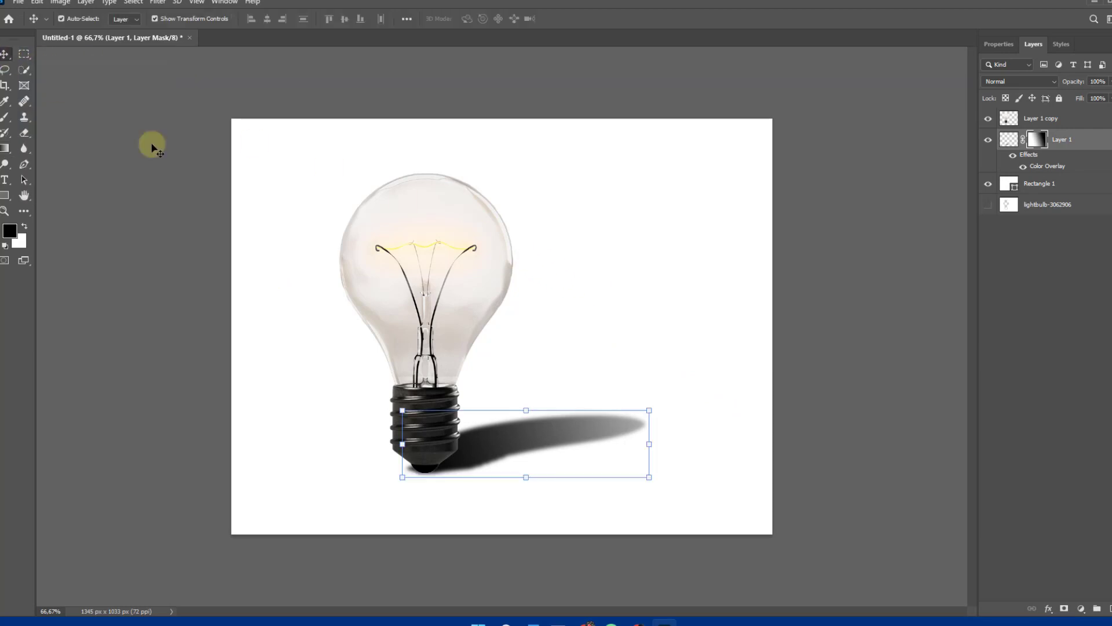
pyautogui.moveTo(488, 458); pyautogui.dragTo(492, 462)
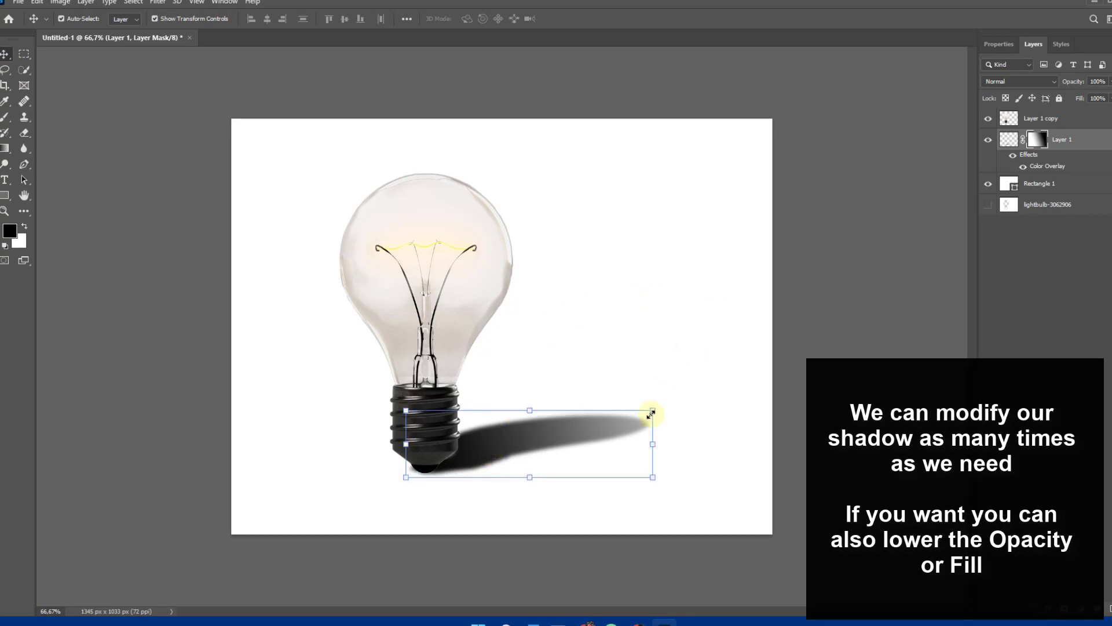
pyautogui.moveTo(652, 410); pyautogui.dragTo(676, 390)
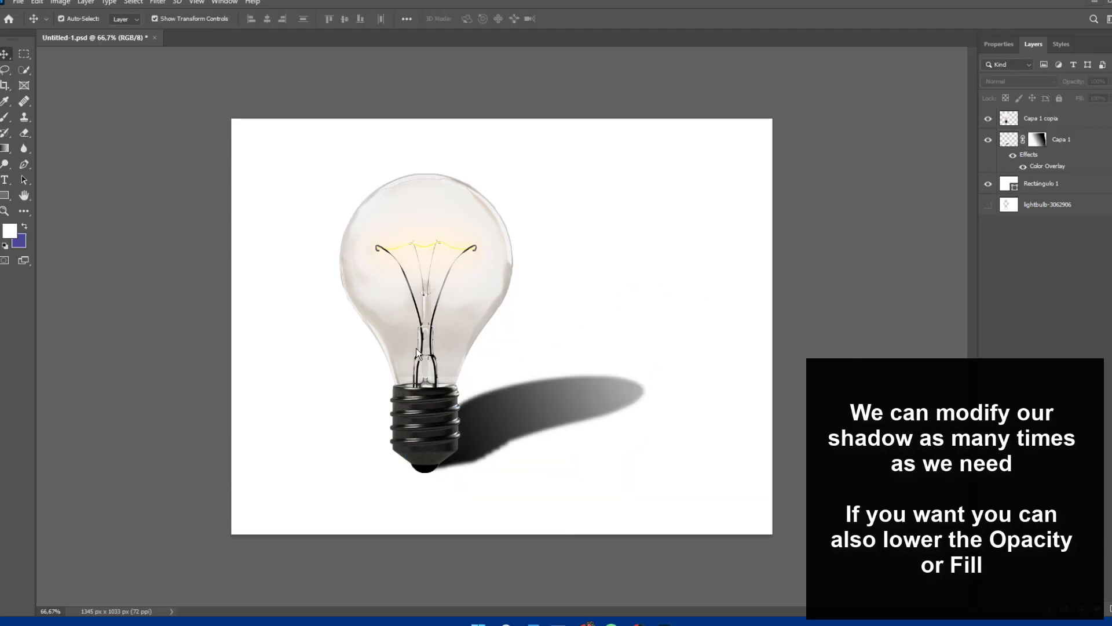
# - Lower the shadow layer's opacity to 73% and deselect the layer
pyautogui.click(634, 410)
pyautogui.moveTo(1080, 84); pyautogui.dragTo(1069, 85)
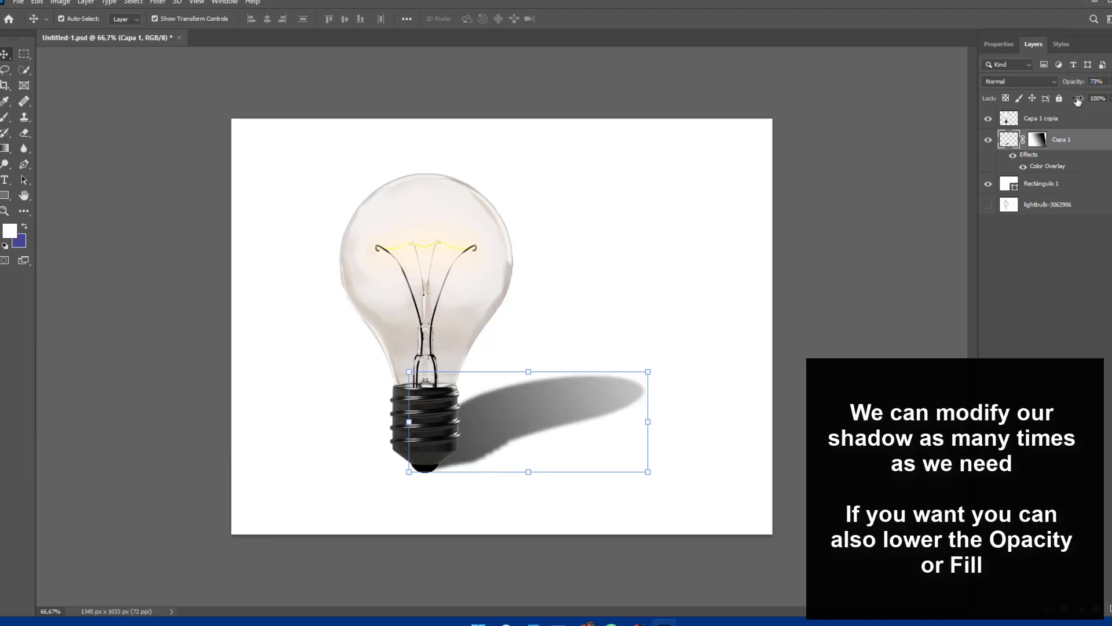
pyautogui.click(851, 331)
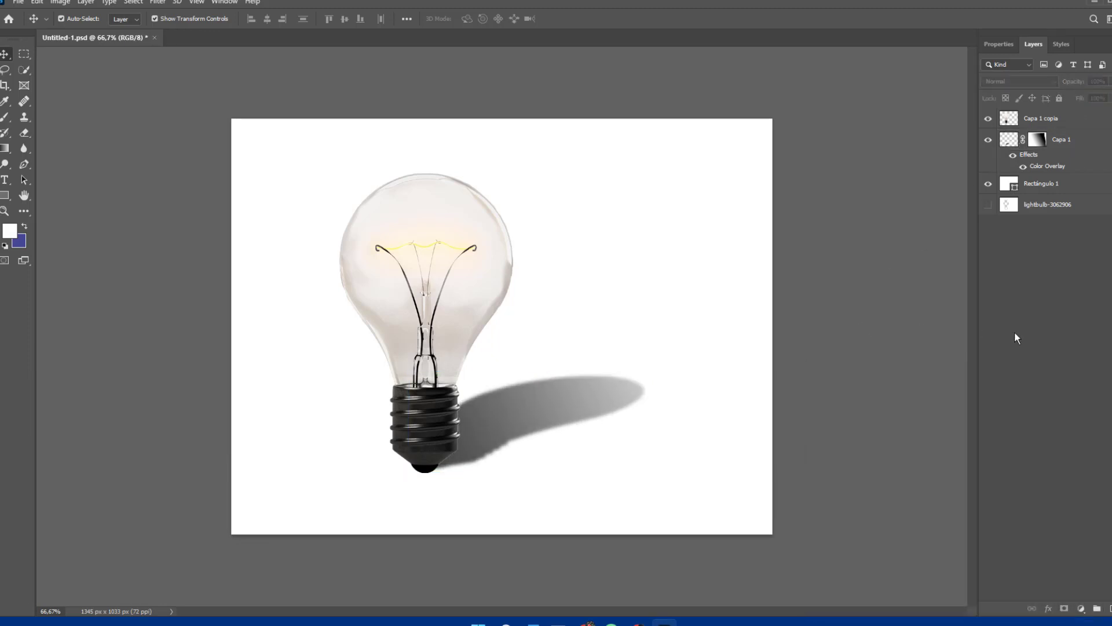